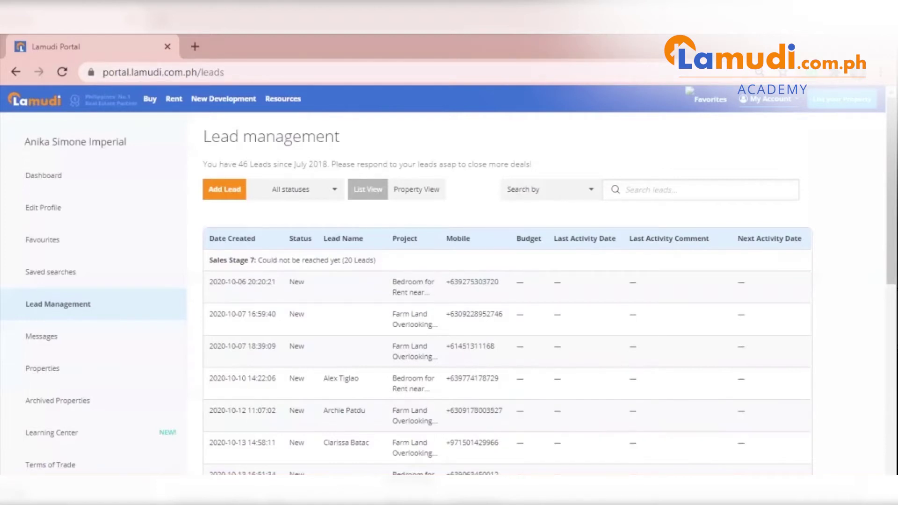
# Open the Add Lead form from the Lead management list
pyautogui.click(224, 195)
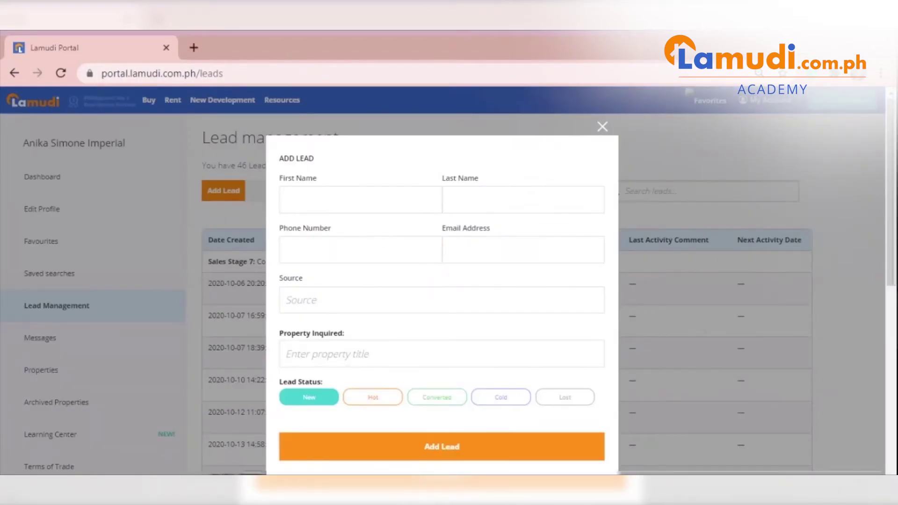
# Enter the lead's first name, last name, phone number and e-mail address
pyautogui.click(360, 199)
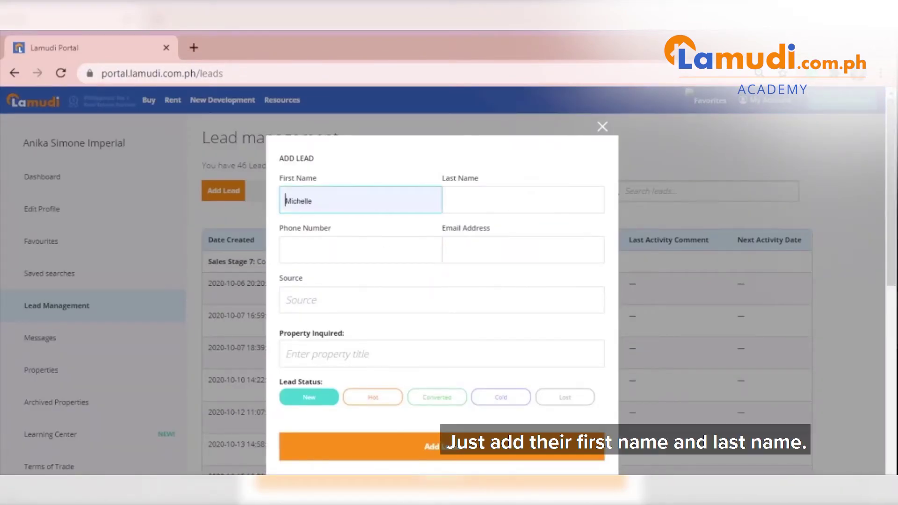
pyautogui.click(448, 201)
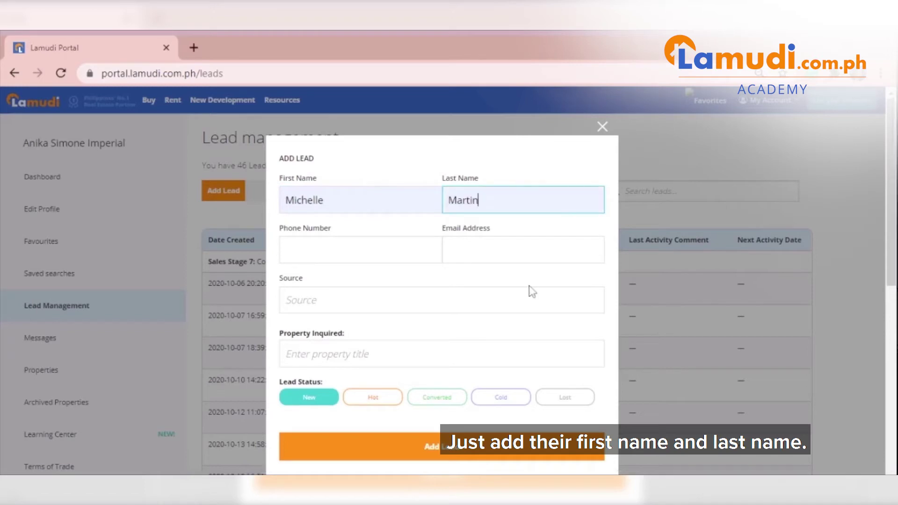
pyautogui.press('Tab')
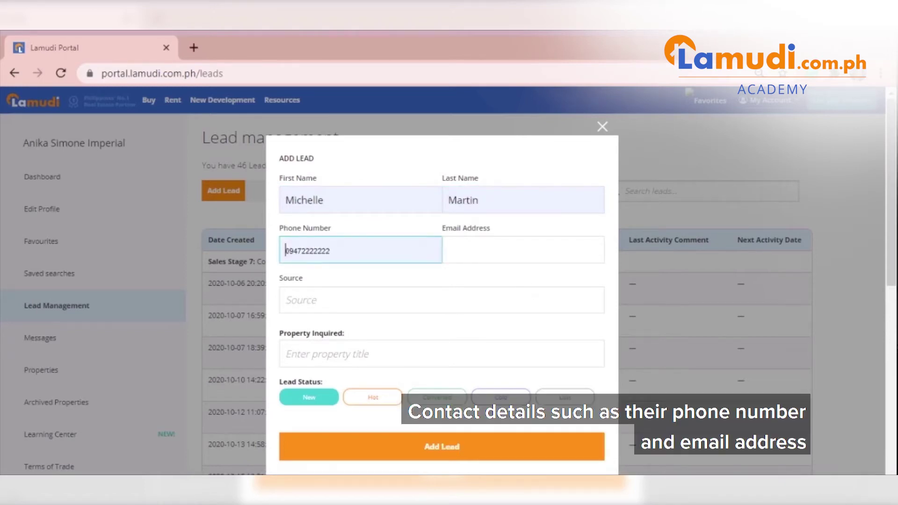
pyautogui.click(522, 250)
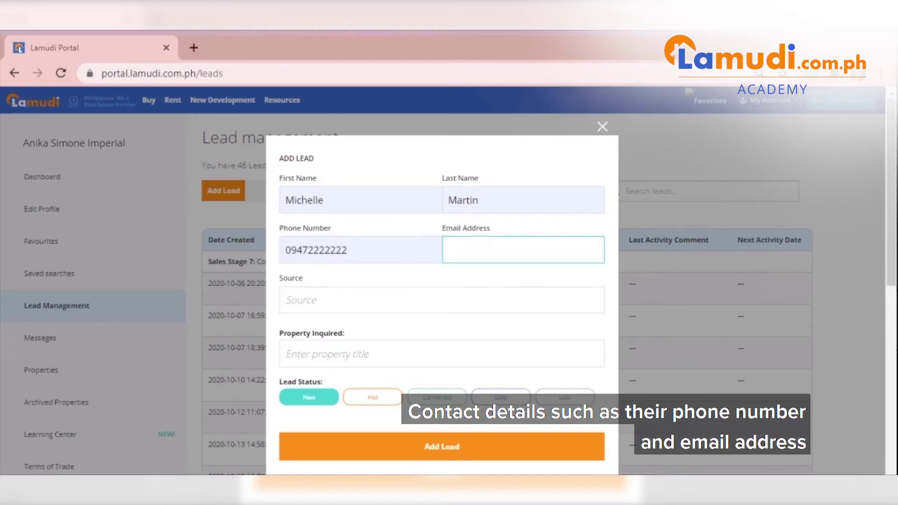
pyautogui.click(580, 276)
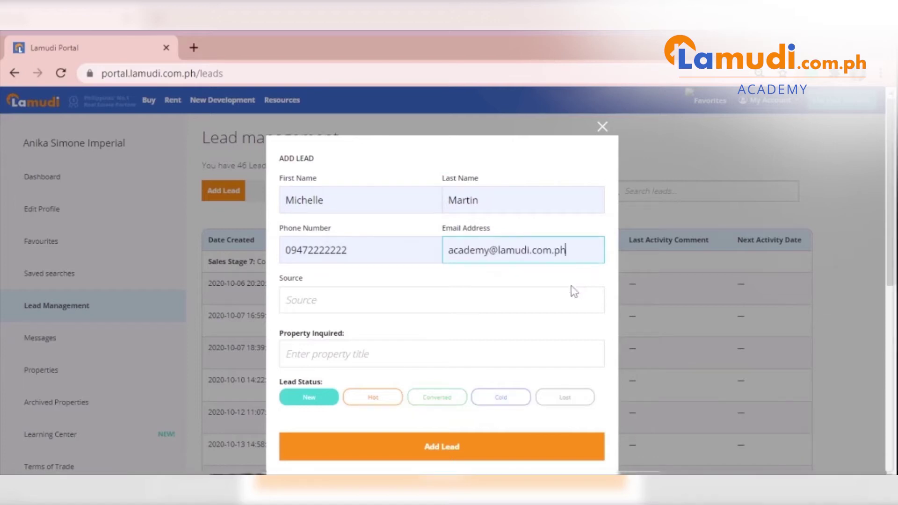
# Set source FB, property 3 Bedroom House near Countryside, status New, and save the lead
pyautogui.click(574, 291)
pyautogui.write('FB')
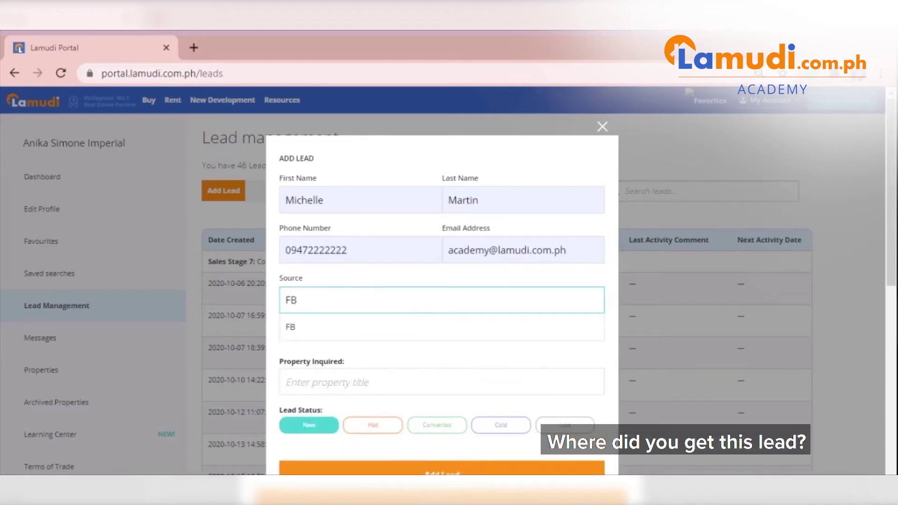
pyautogui.click(561, 328)
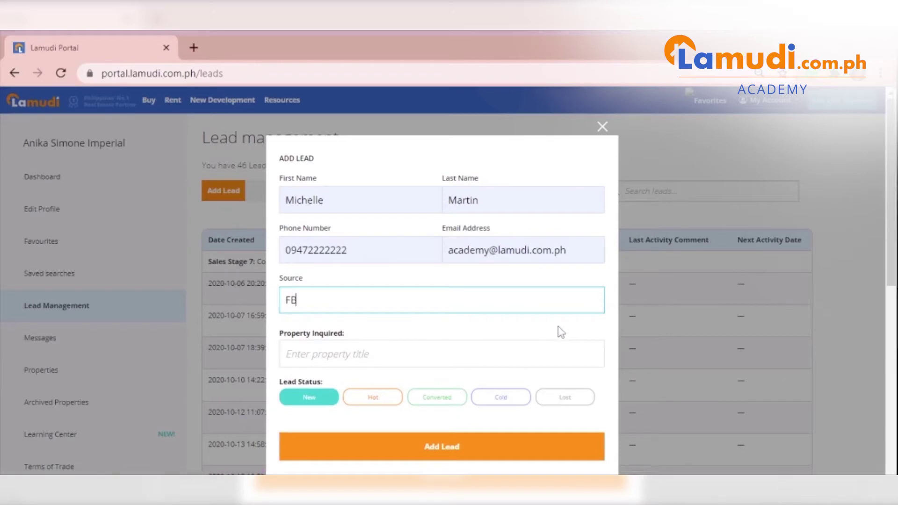
pyautogui.press('Tab')
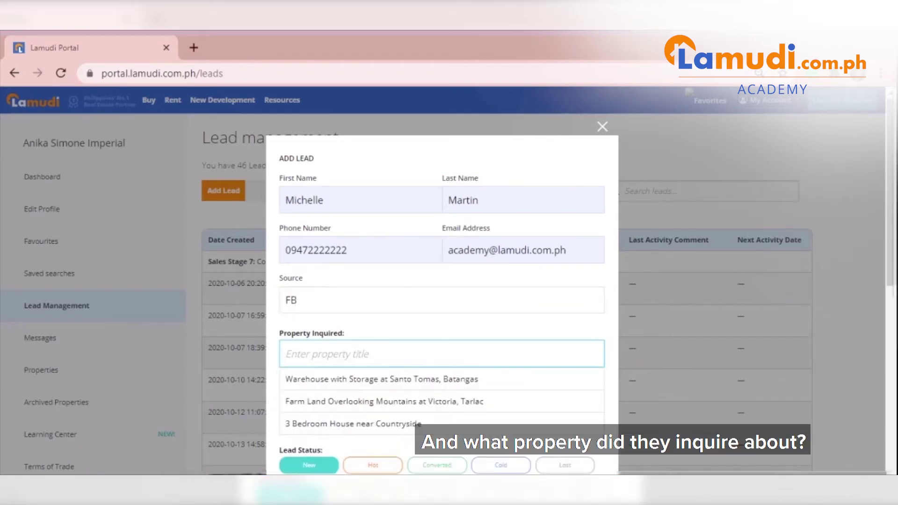
pyautogui.click(416, 425)
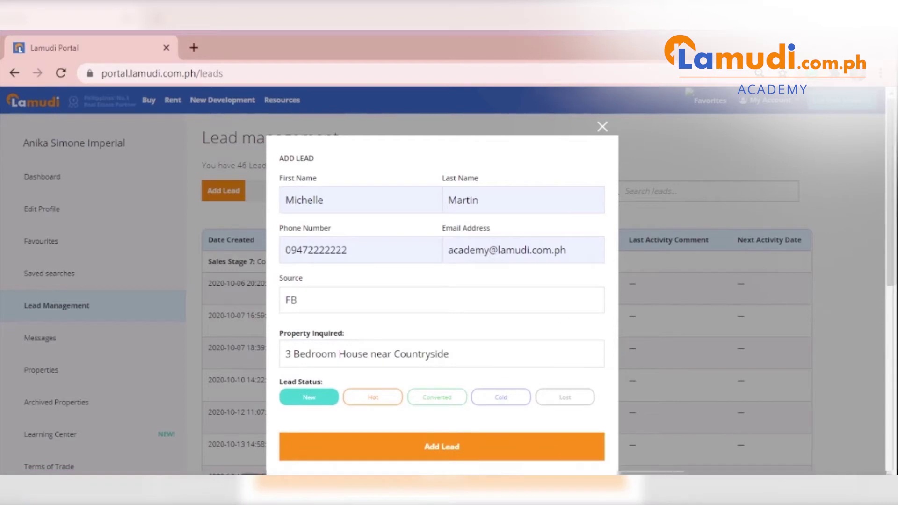
pyautogui.click(363, 400)
pyautogui.click(428, 401)
pyautogui.click(514, 400)
pyautogui.click(563, 399)
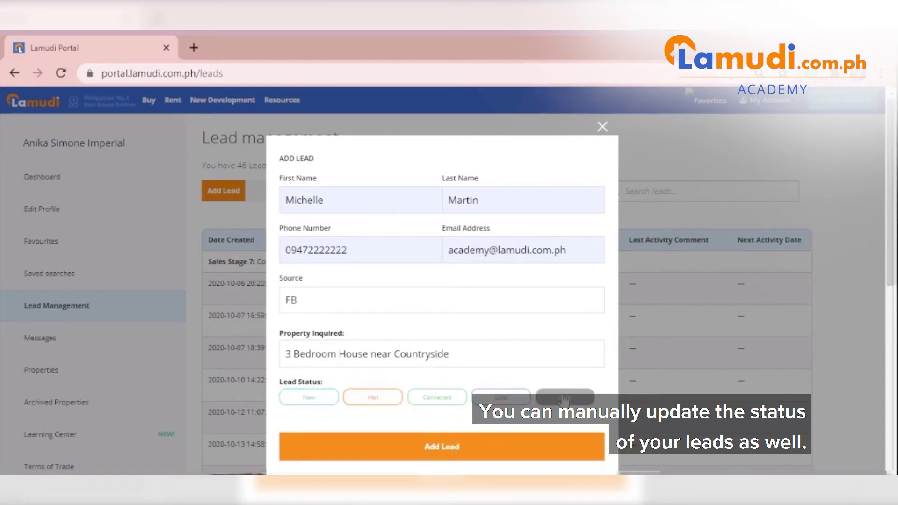
pyautogui.click(310, 401)
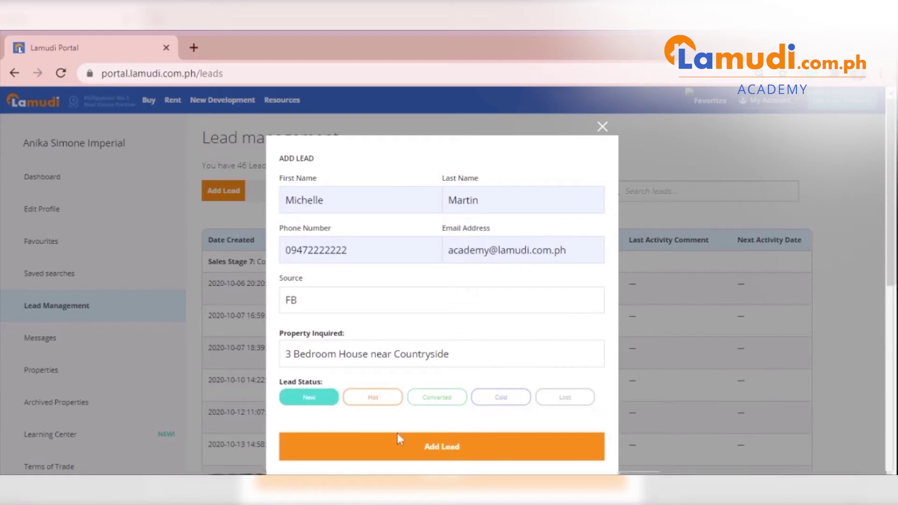
pyautogui.click(460, 448)
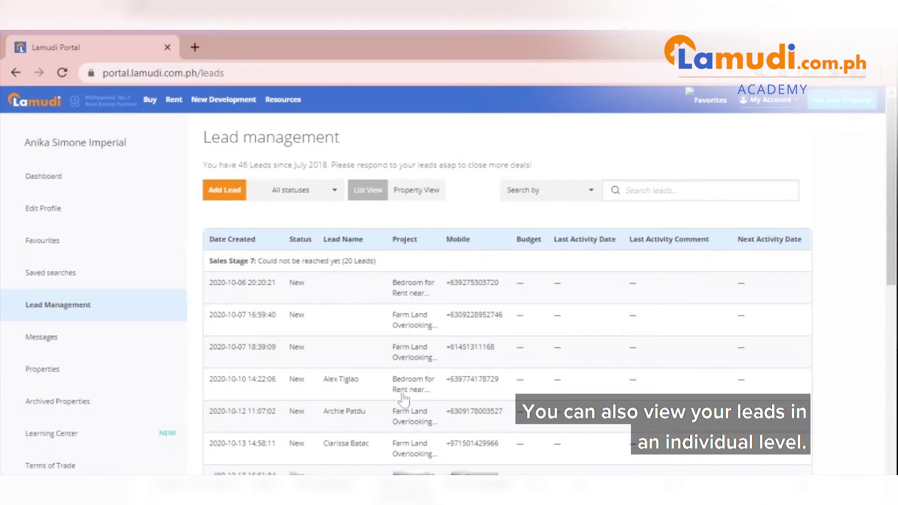
# Open the first lead, the Bedroom for Rent near University Belt inquiry, in its detail page
pyautogui.click(396, 289)
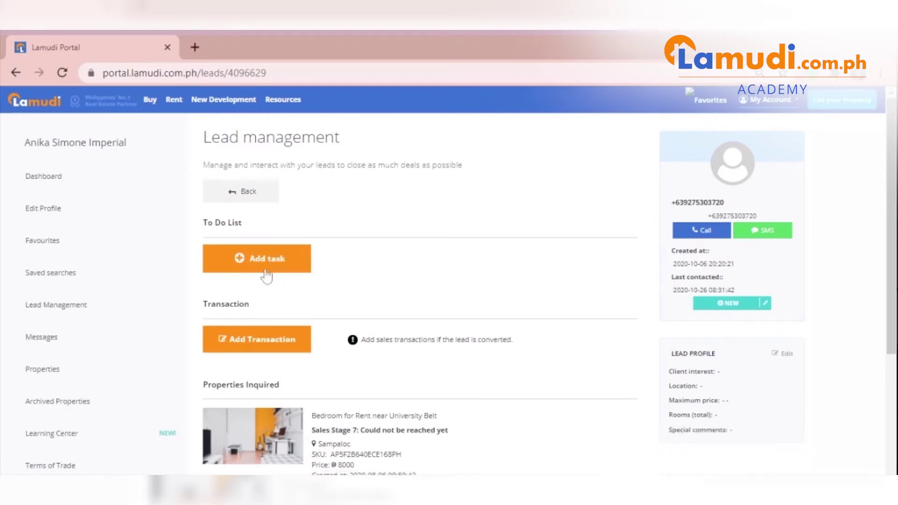
# Start a Contact lead task linked to 3 Bedroom House near Countryside, checking date and time
pyautogui.click(295, 275)
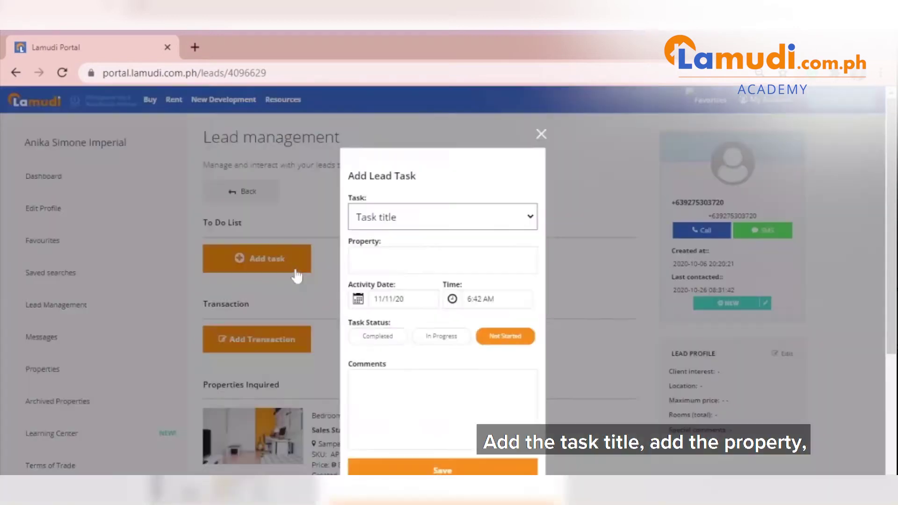
pyautogui.click(513, 220)
pyautogui.click(511, 235)
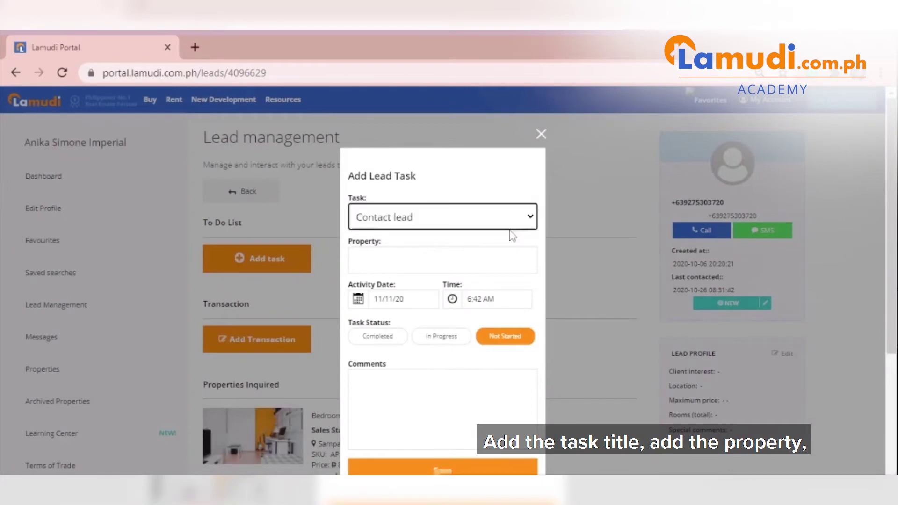
pyautogui.click(443, 260)
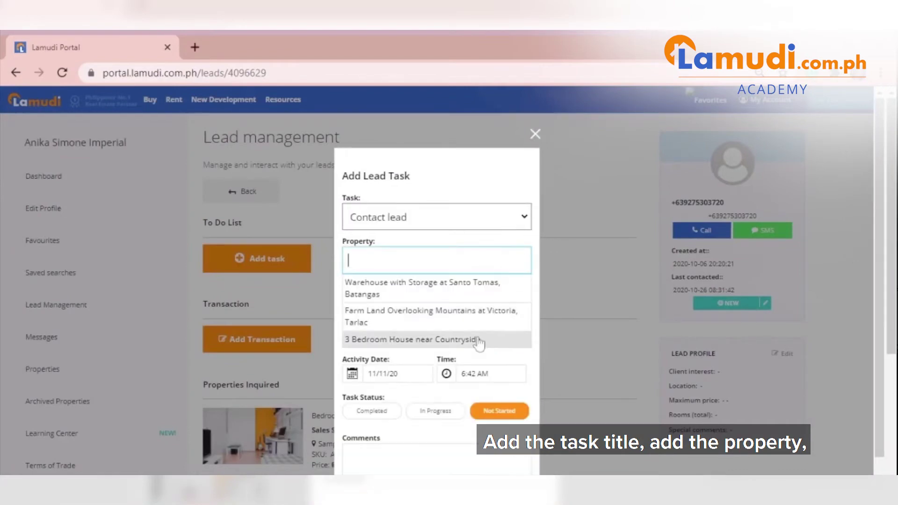
pyautogui.click(479, 337)
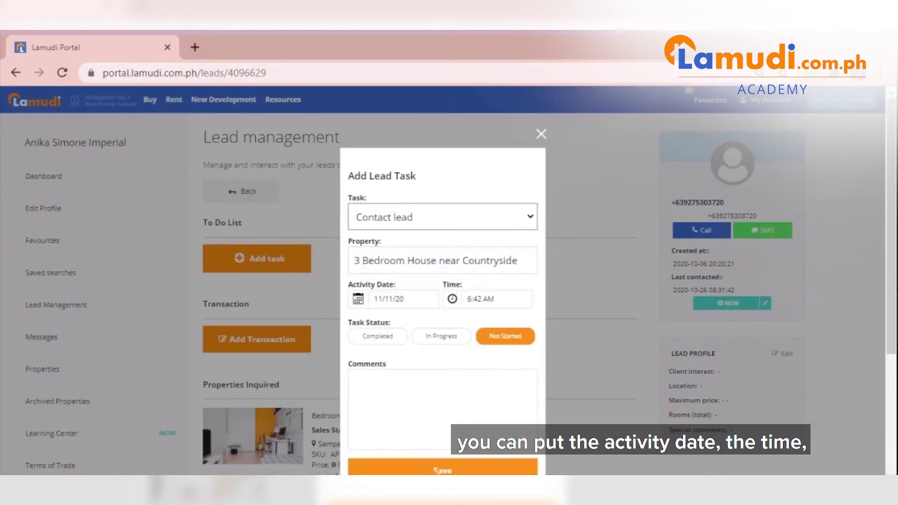
pyautogui.click(358, 298)
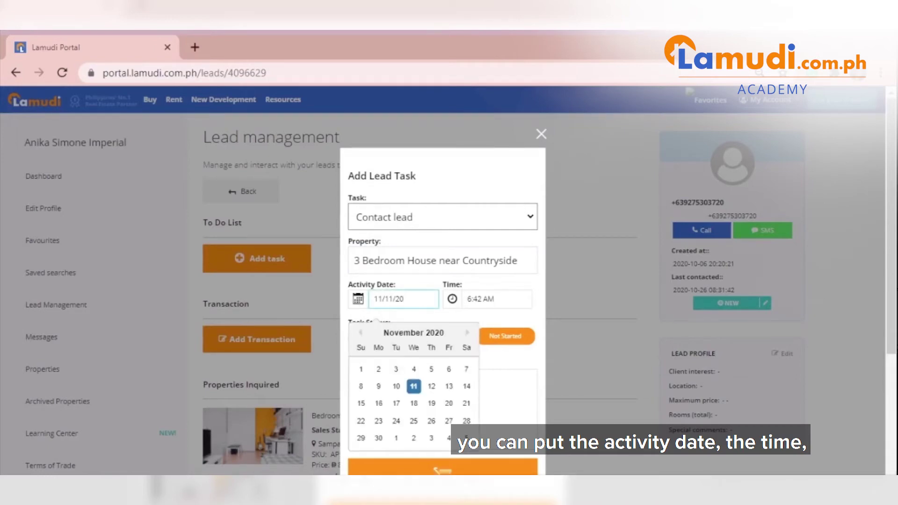
pyautogui.click(495, 298)
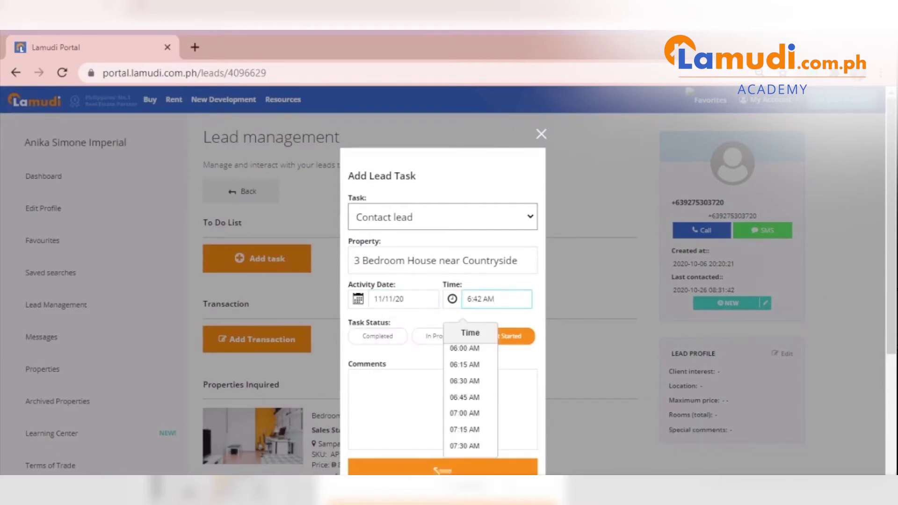
# Set the task status to Completed and record the result as Successful
pyautogui.click(418, 324)
pyautogui.click(389, 339)
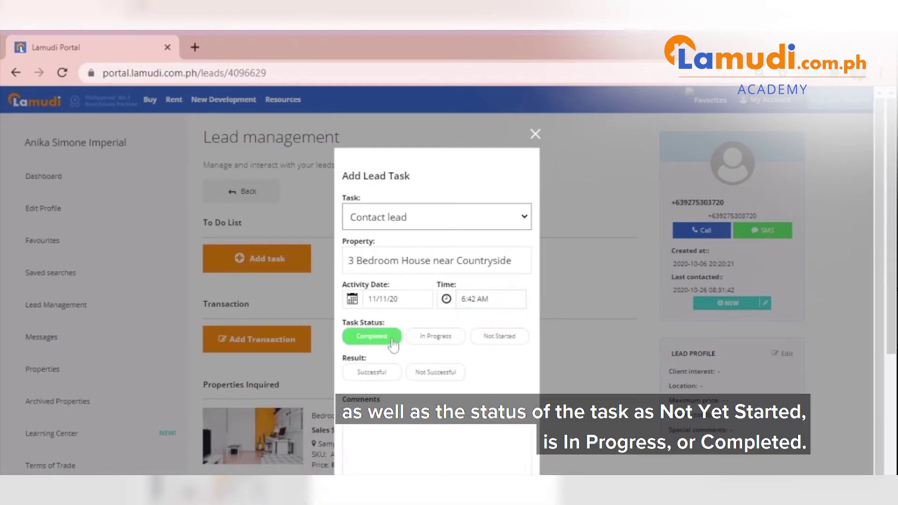
pyautogui.click(479, 340)
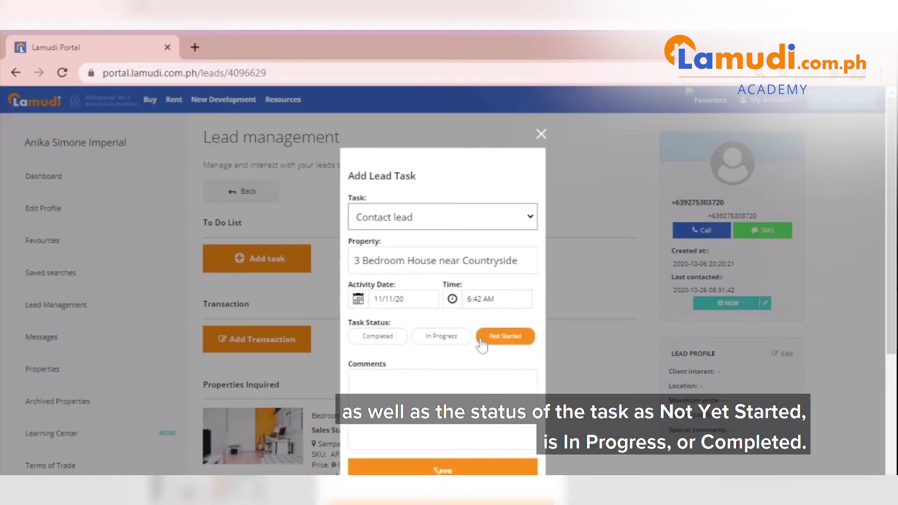
pyautogui.click(442, 337)
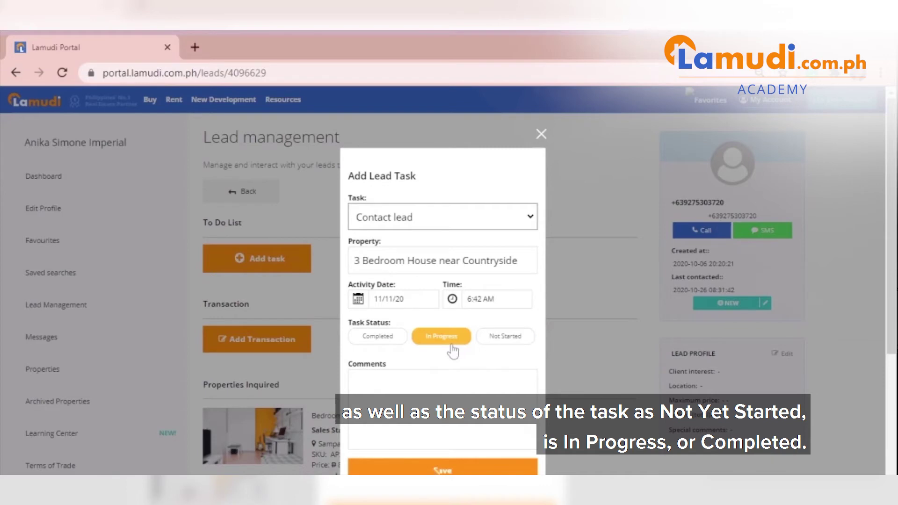
pyautogui.click(388, 341)
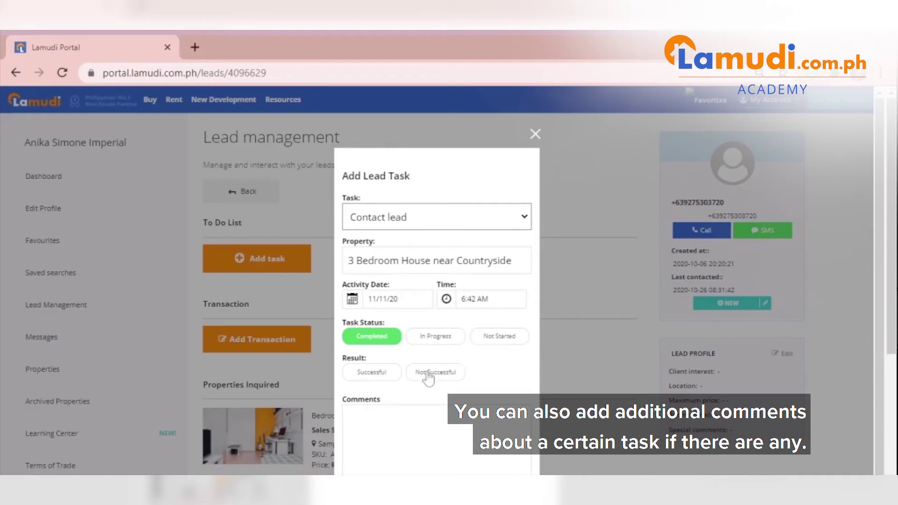
pyautogui.click(356, 417)
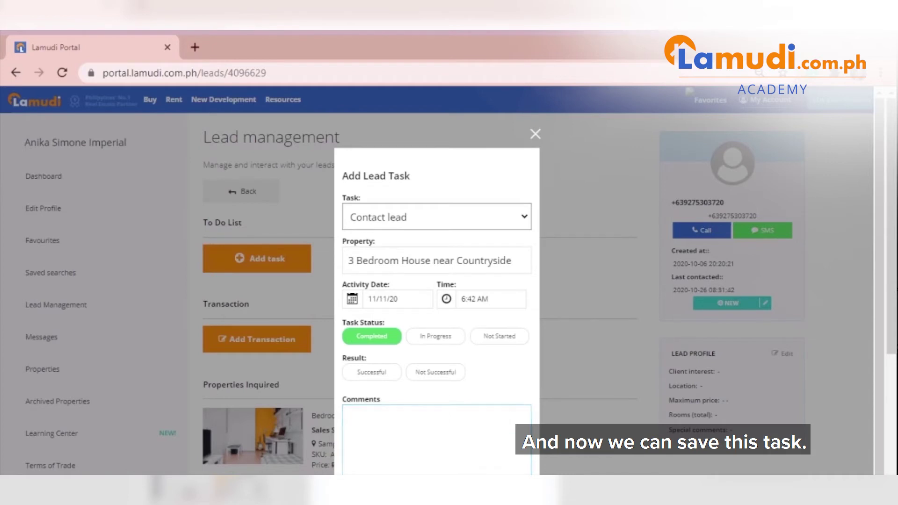
pyautogui.click(374, 376)
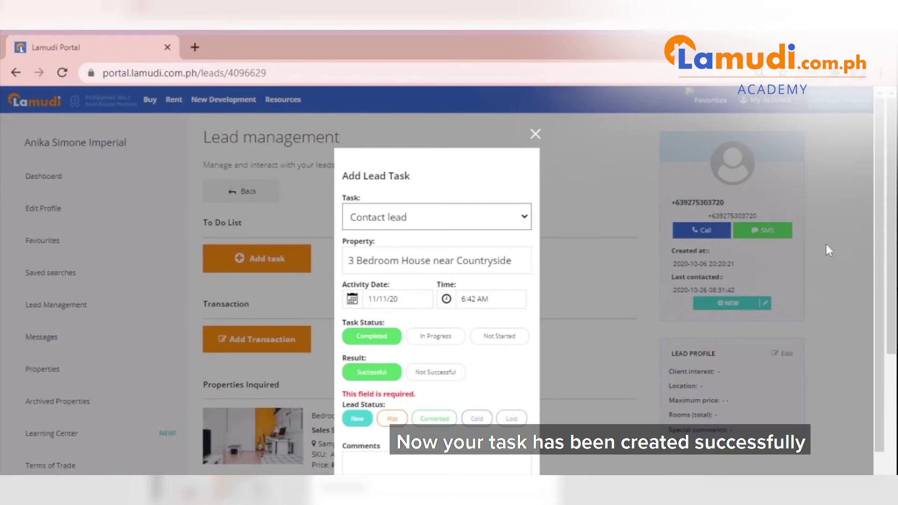
# Choose the task's Lead Status, trying Hot, Converted and then New
pyautogui.scroll(-1, 734, 410)
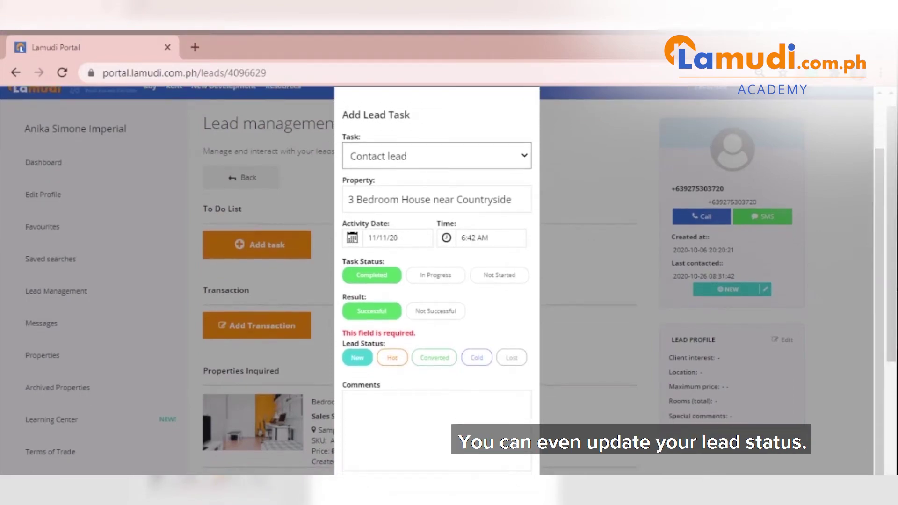
pyautogui.click(398, 361)
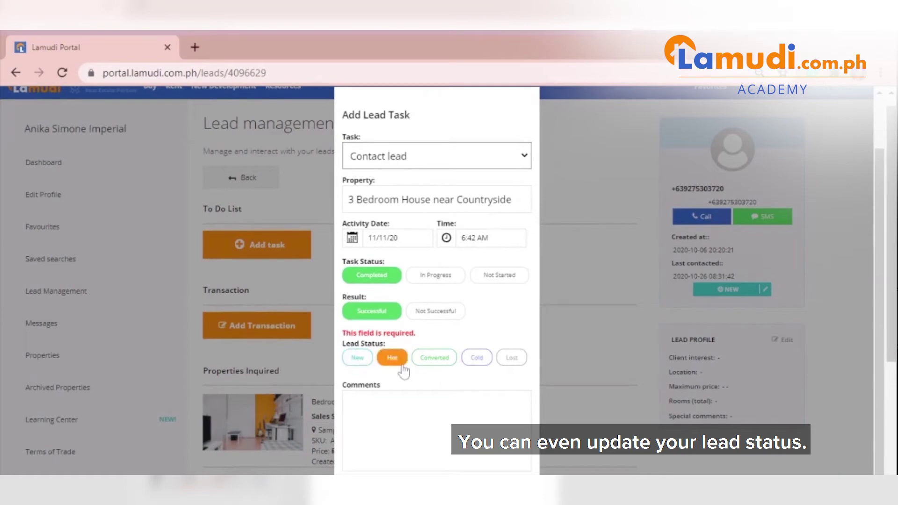
pyautogui.click(435, 360)
pyautogui.click(356, 359)
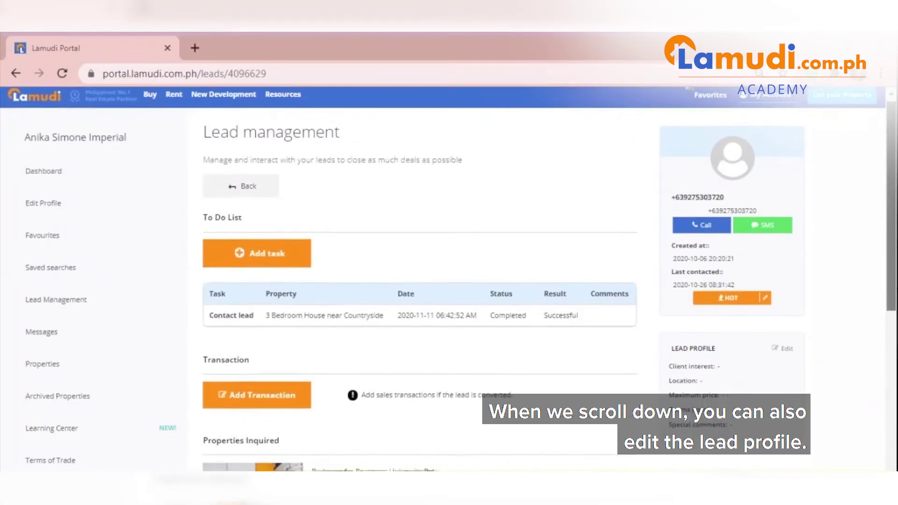
pyautogui.scroll(-3, 820, 227)
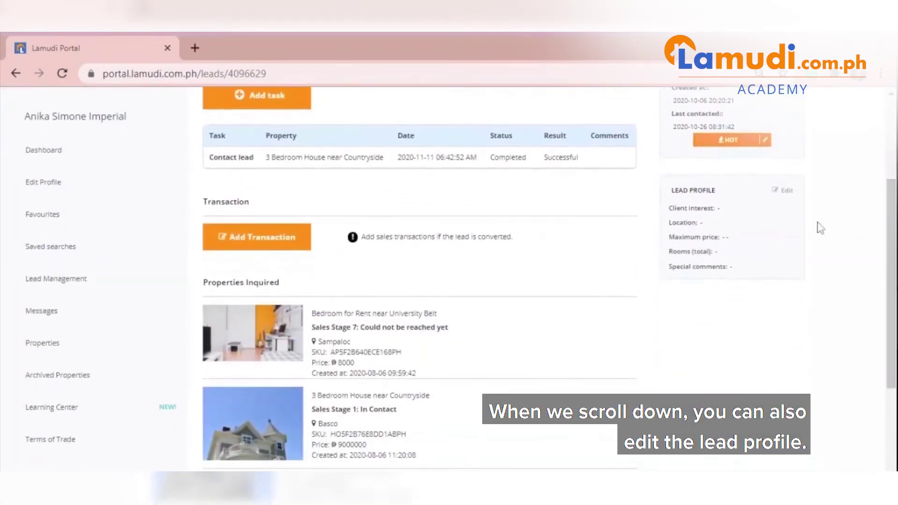
# Edit the Lead Profile and set its status to New
pyautogui.click(784, 191)
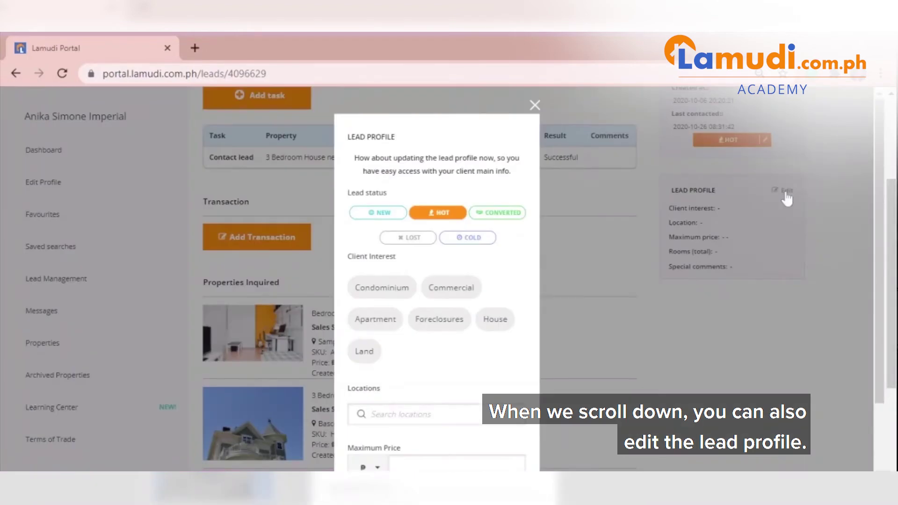
pyautogui.click(372, 216)
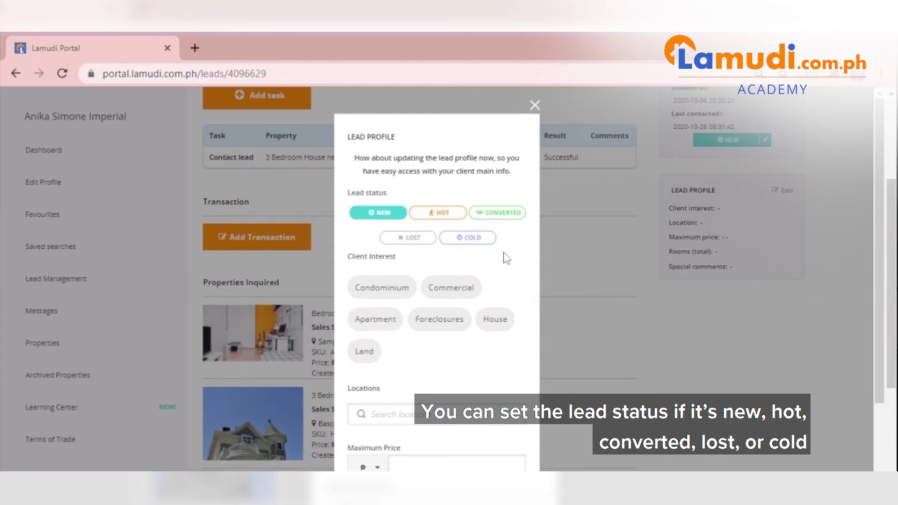
pyautogui.moveTo(879, 220); pyautogui.dragTo(883, 306)
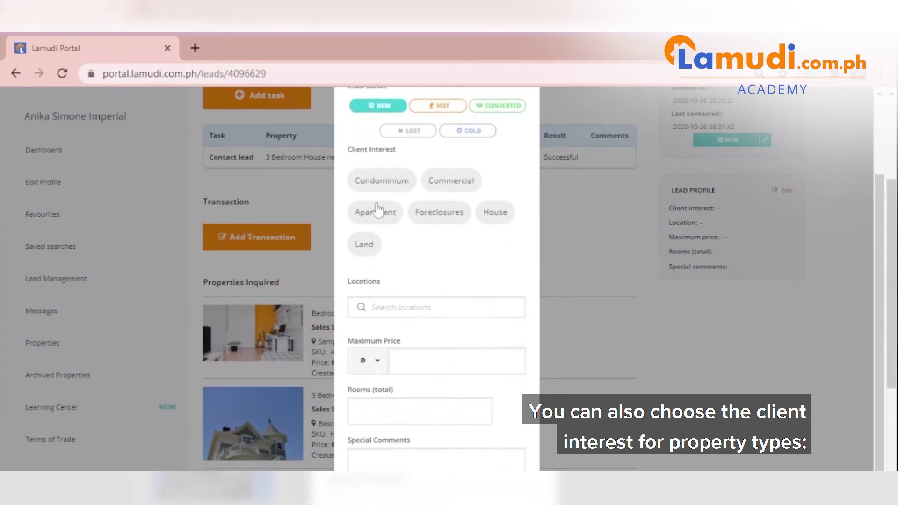
# Select Condominium, Commercial, Apartment, Foreclosures, House and Land as client interests
pyautogui.click(402, 183)
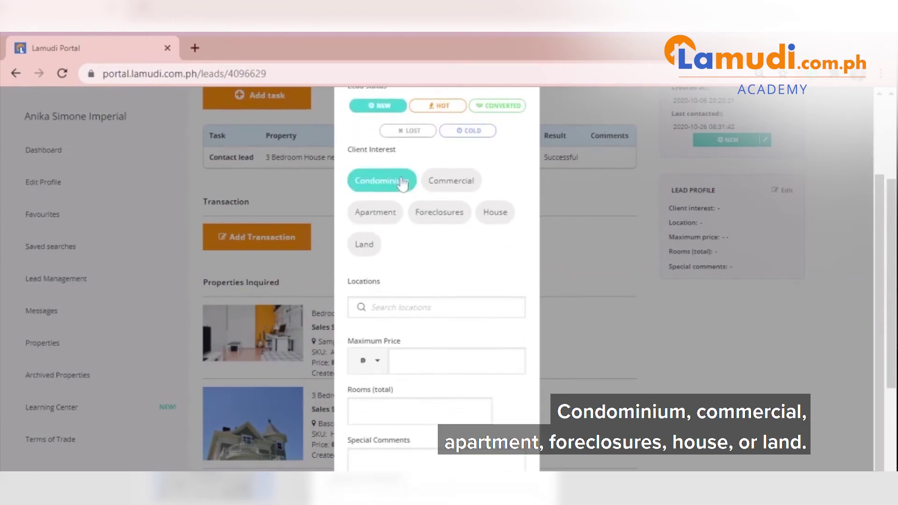
pyautogui.click(442, 182)
pyautogui.click(378, 217)
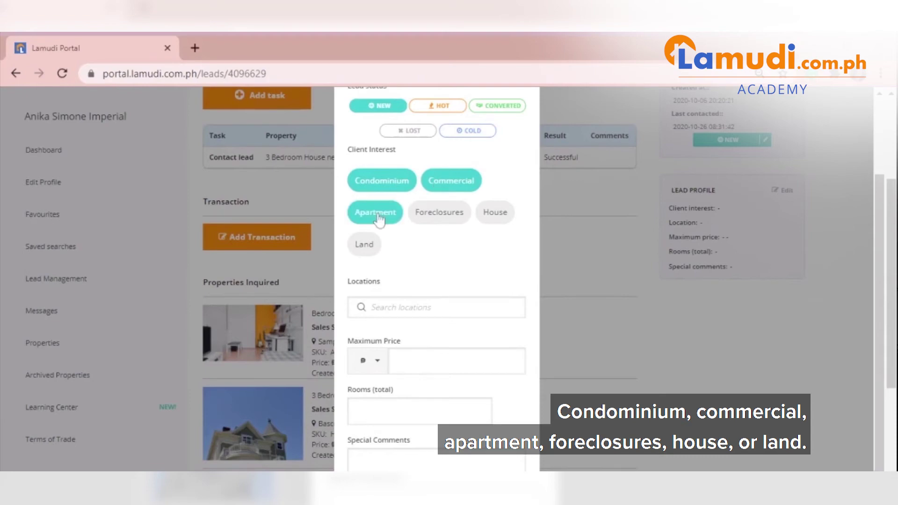
pyautogui.click(425, 216)
pyautogui.click(496, 215)
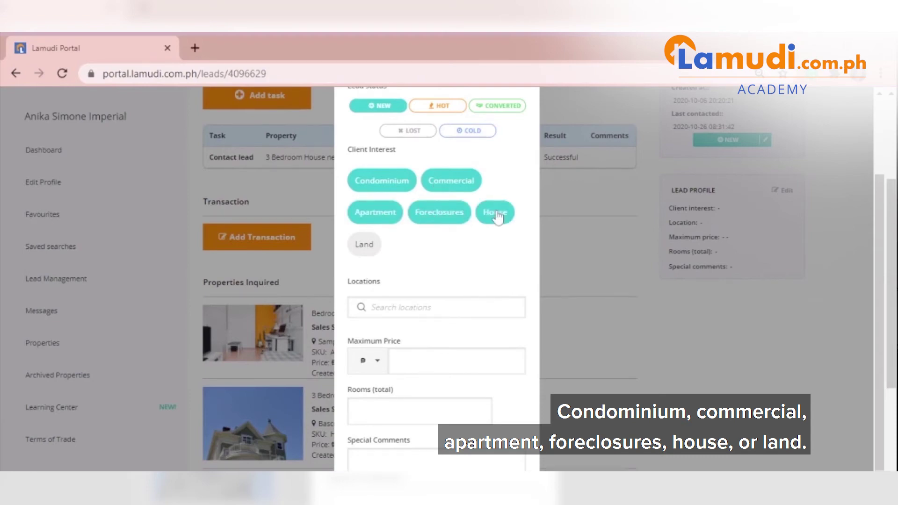
pyautogui.click(367, 250)
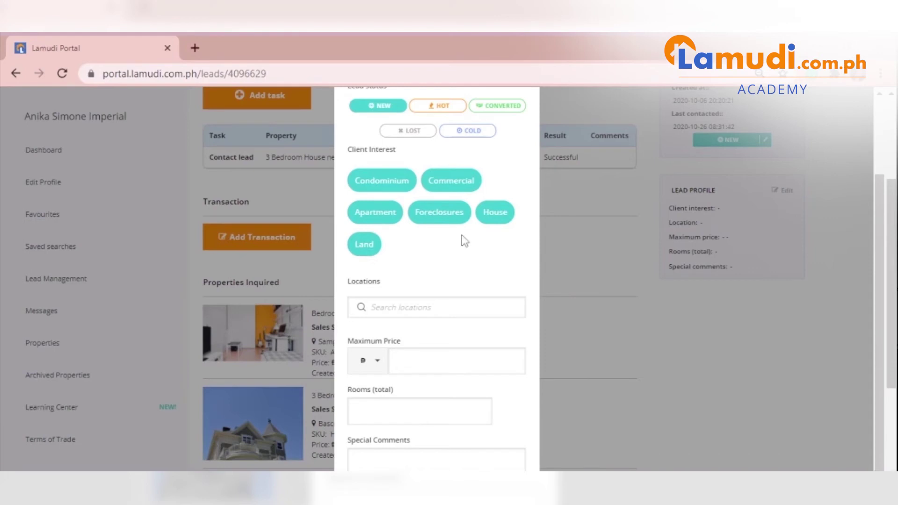
# Add Manila as preferred location and 50000 as the maximum price
pyautogui.scroll(-1, 555, 233)
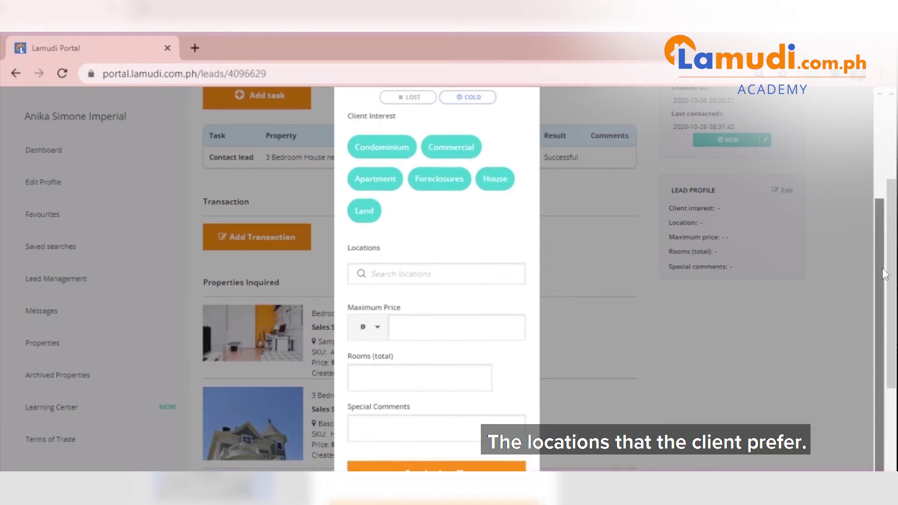
pyautogui.click(436, 273)
pyautogui.write('man')
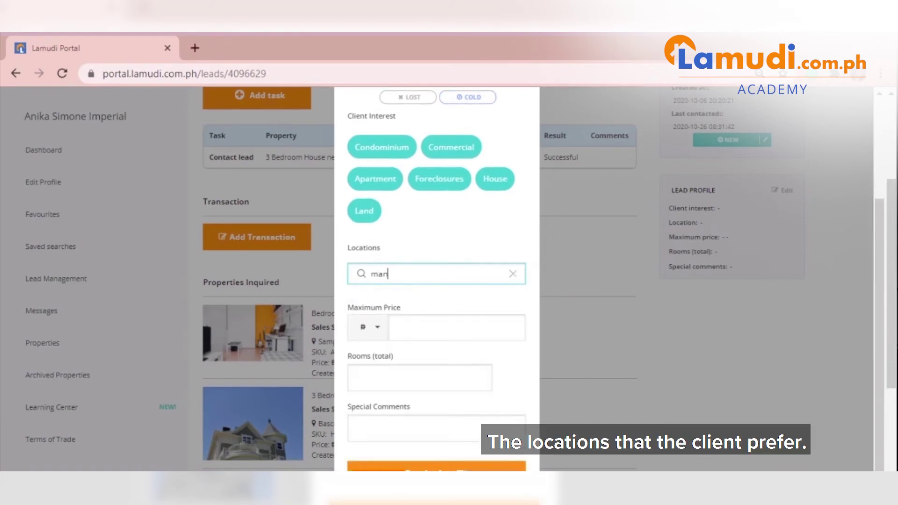
pyautogui.write('ila')
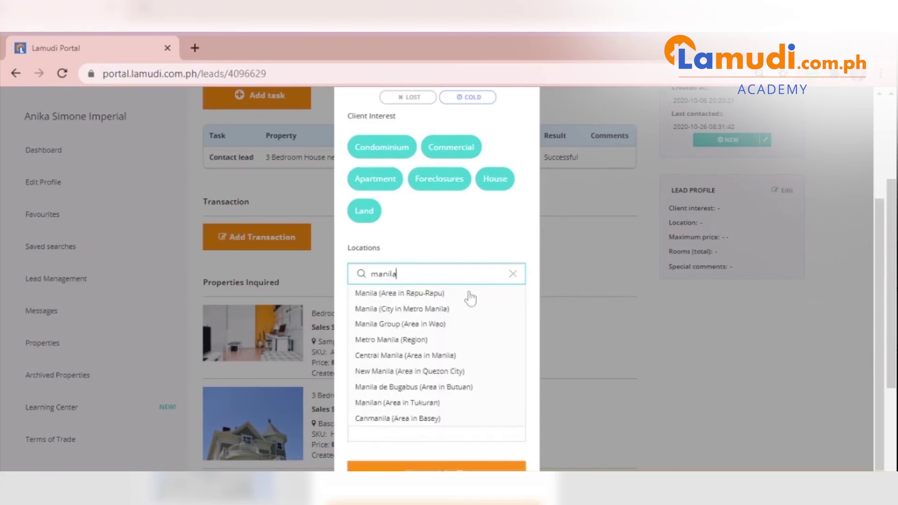
pyautogui.click(468, 292)
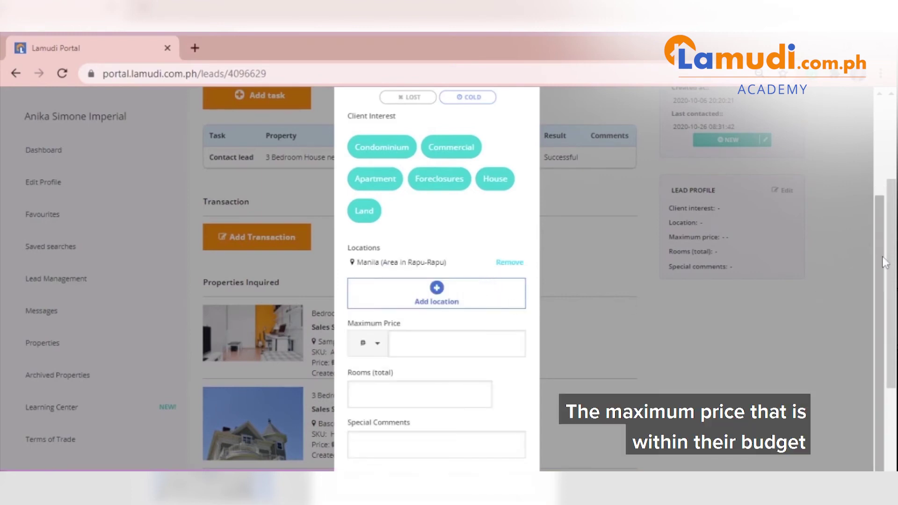
pyautogui.scroll(-1, 807, 317)
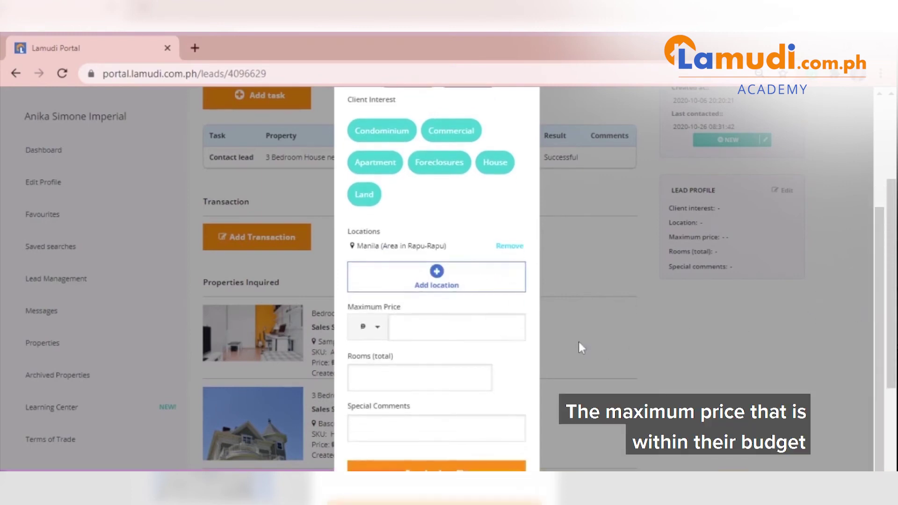
pyautogui.click(456, 327)
pyautogui.write('50000')
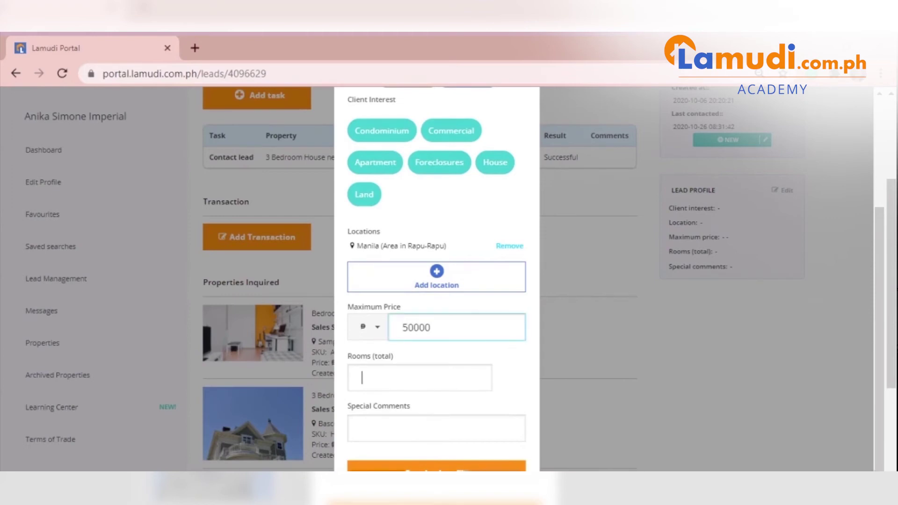
# Set 3 total rooms, comment 'Move in immediately', and save the lead profile
pyautogui.click(361, 378)
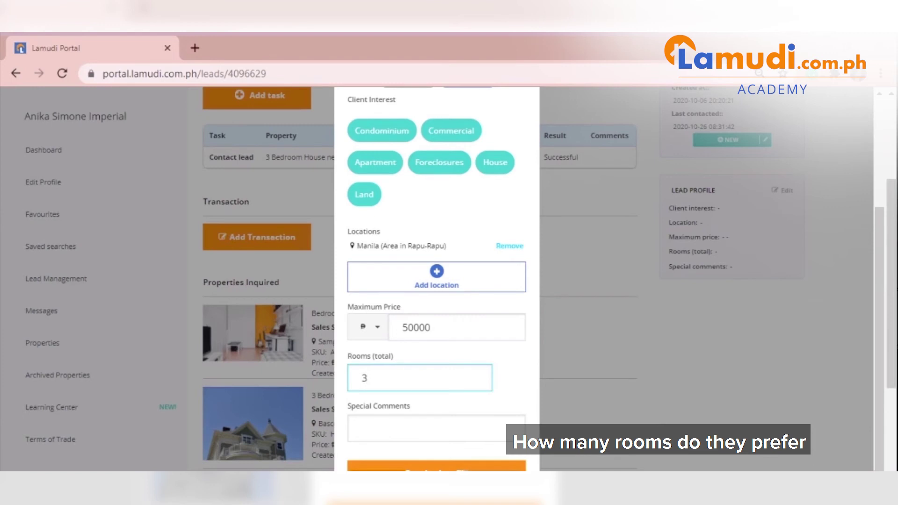
pyautogui.click(362, 427)
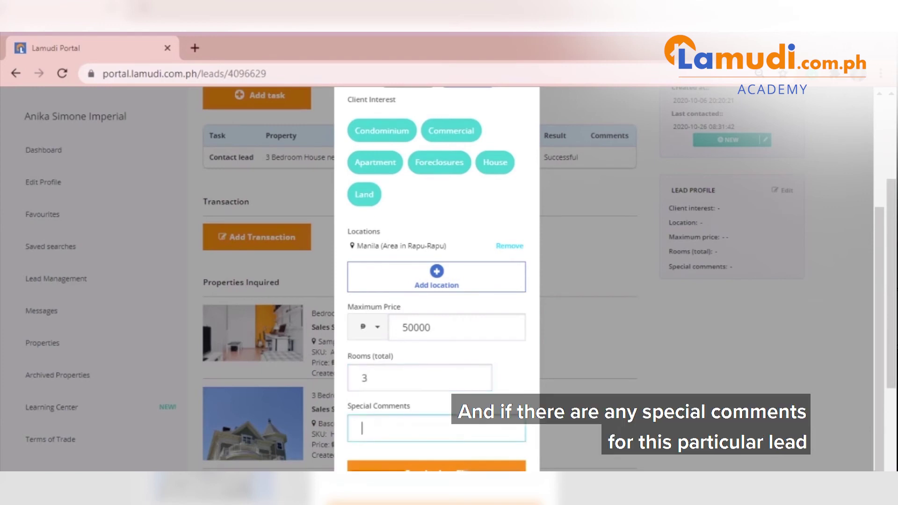
pyautogui.write('Move in immediately')
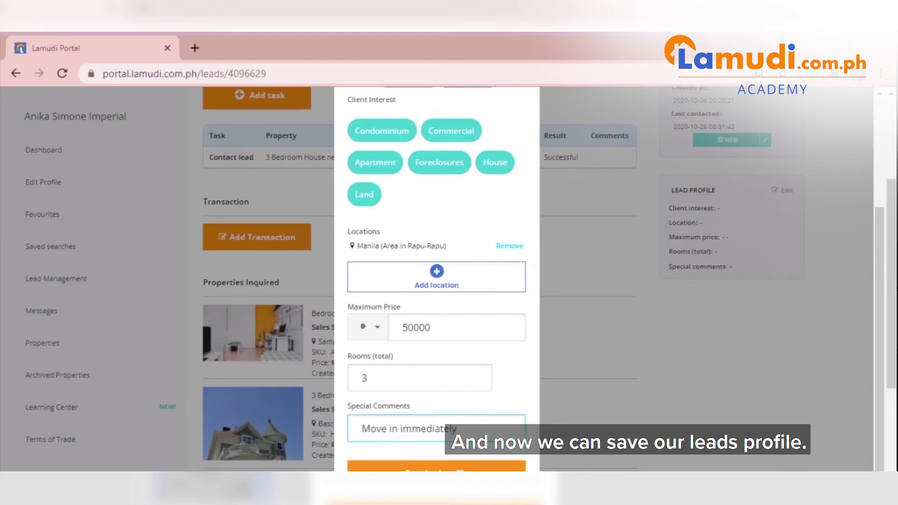
pyautogui.click(484, 466)
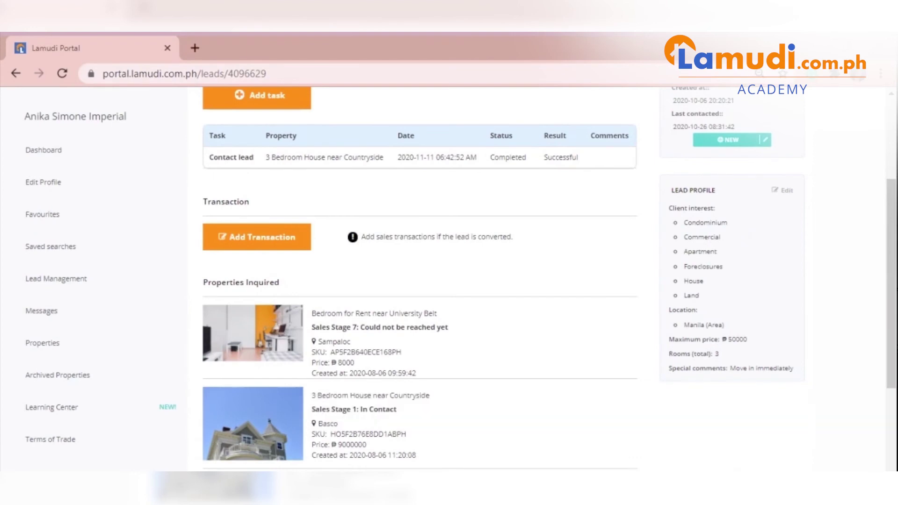
pyautogui.scroll(1, 416, 281)
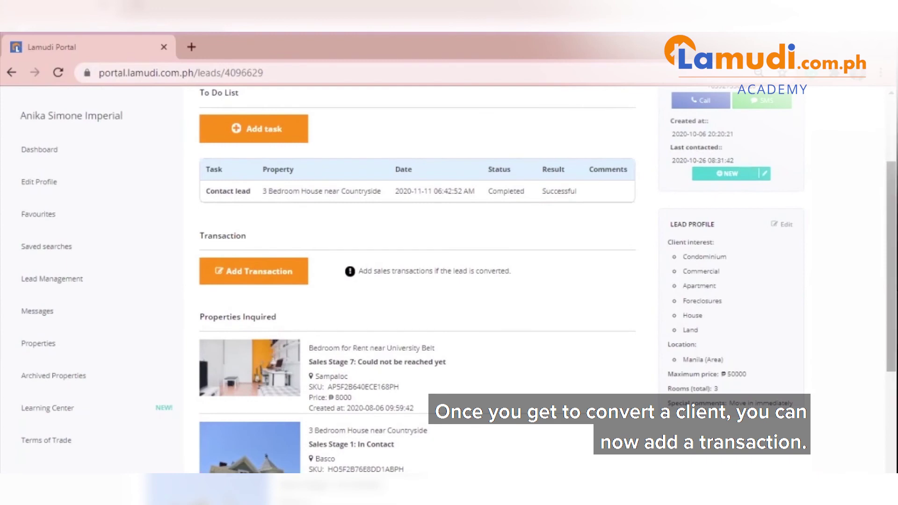
# Start a new transaction at the Reserved stage, checking property and reservation date
pyautogui.click(299, 281)
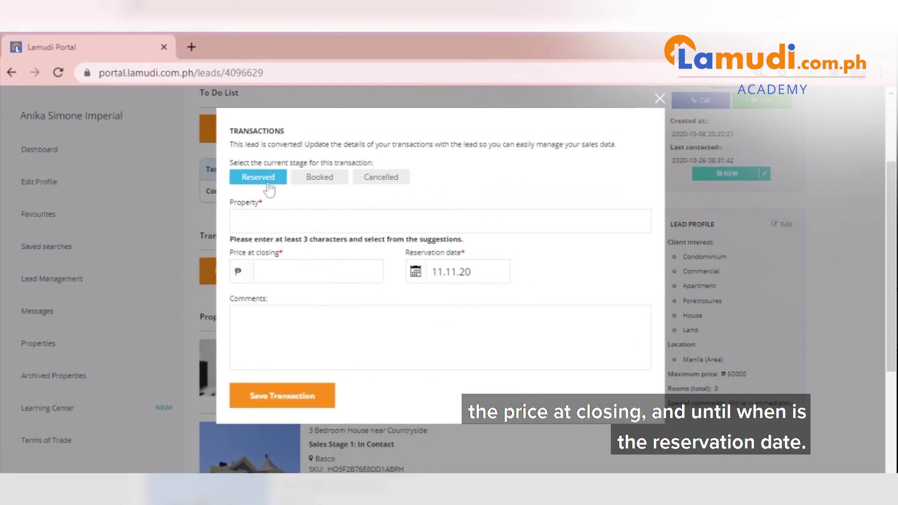
pyautogui.click(262, 220)
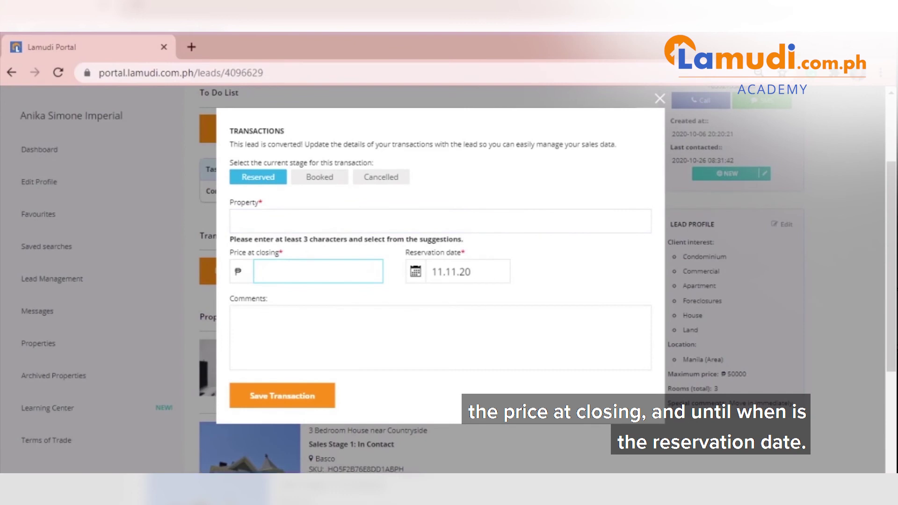
pyautogui.click(450, 272)
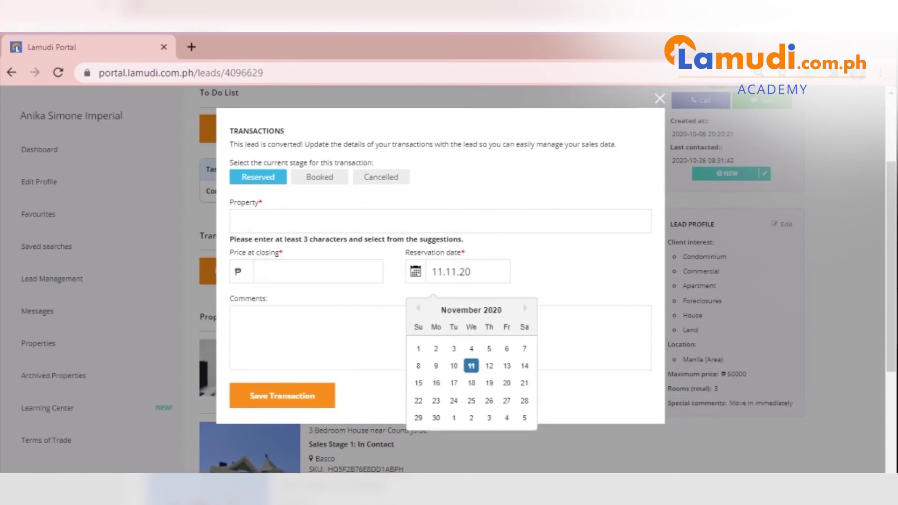
pyautogui.click(504, 229)
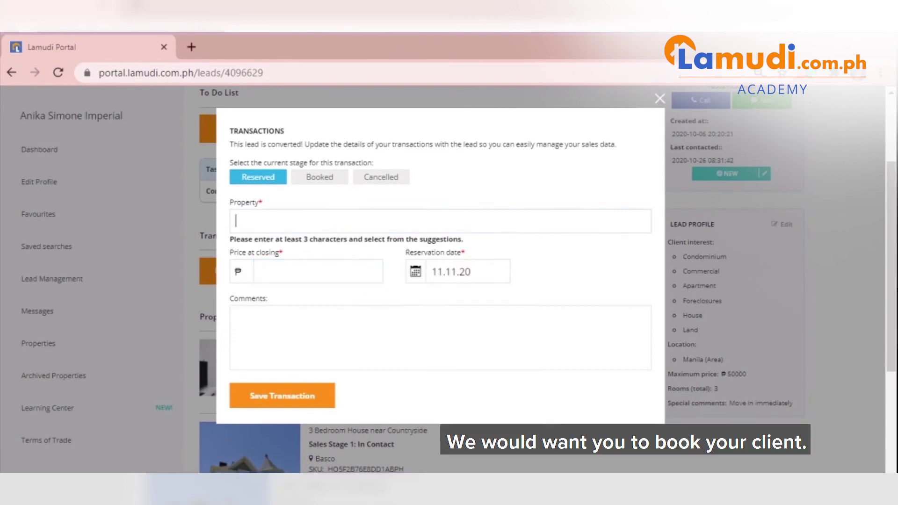
# Switch the transaction to Booked, review price and booking date, then choose Cancelled
pyautogui.click(335, 182)
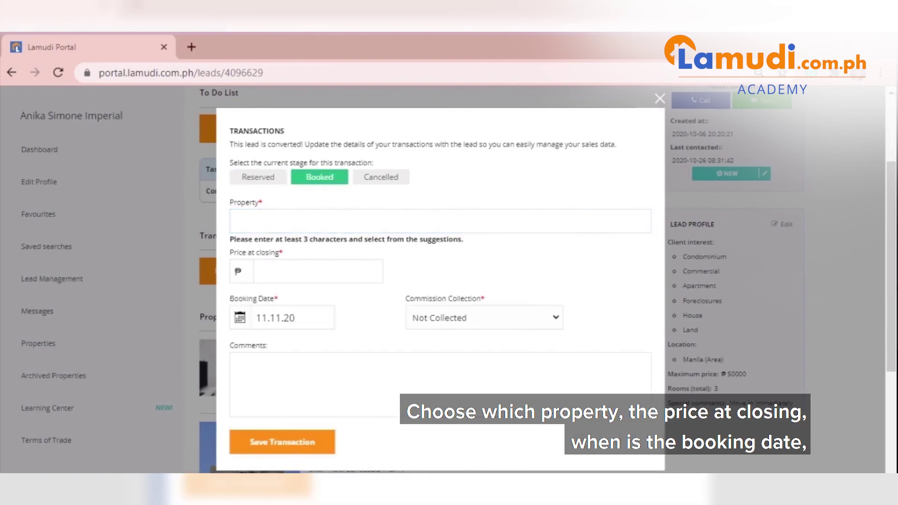
pyautogui.click(281, 271)
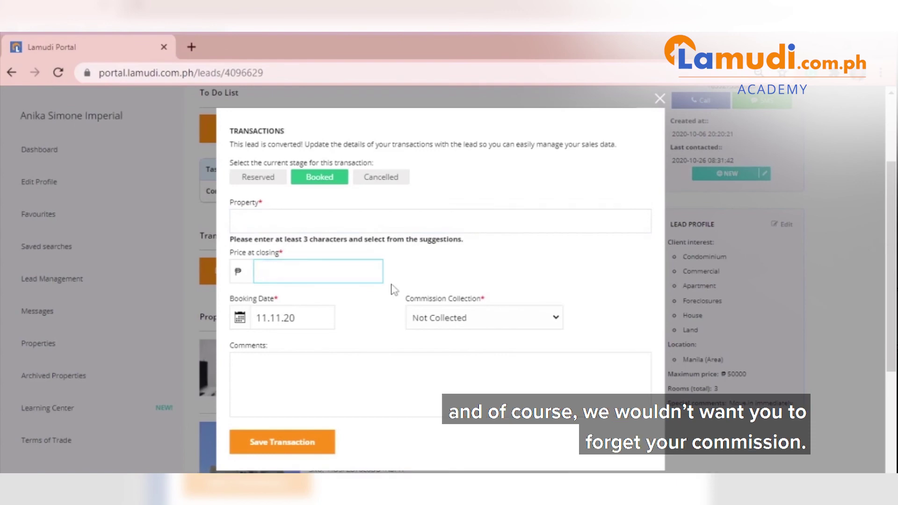
pyautogui.click(240, 317)
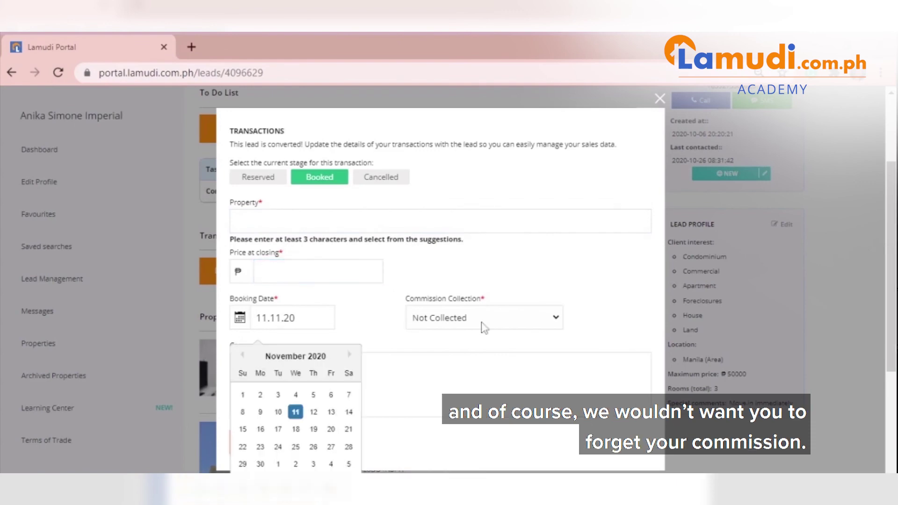
pyautogui.click(556, 319)
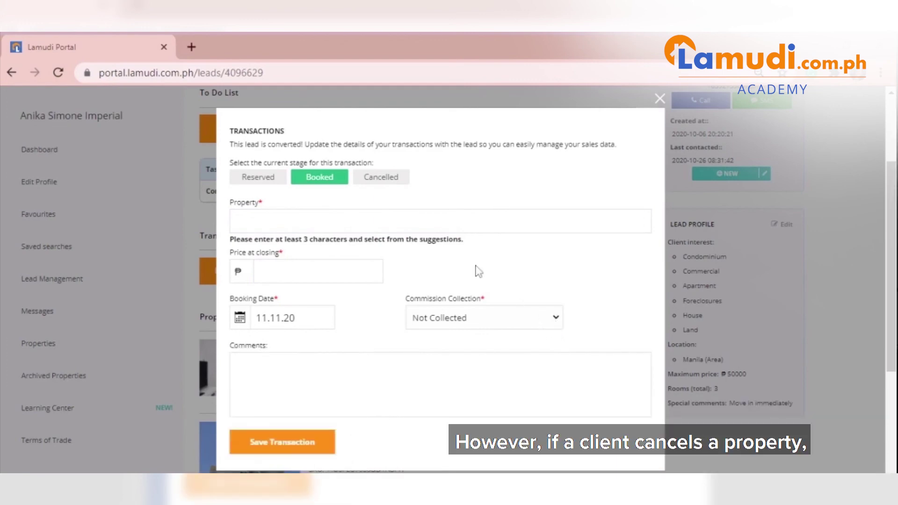
pyautogui.click(396, 181)
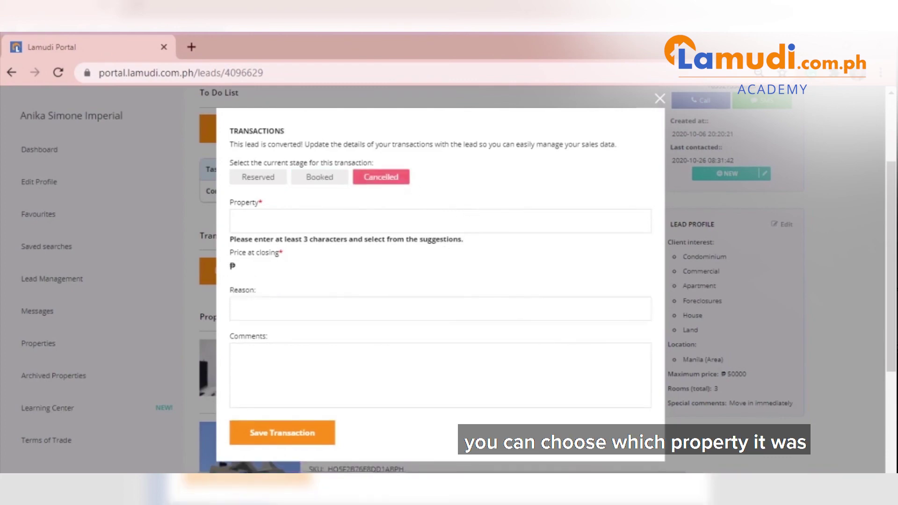
# Enter 'Cannot be connected to the buyer' as cancellation reason, ending on the Cancelled stage
pyautogui.click(328, 221)
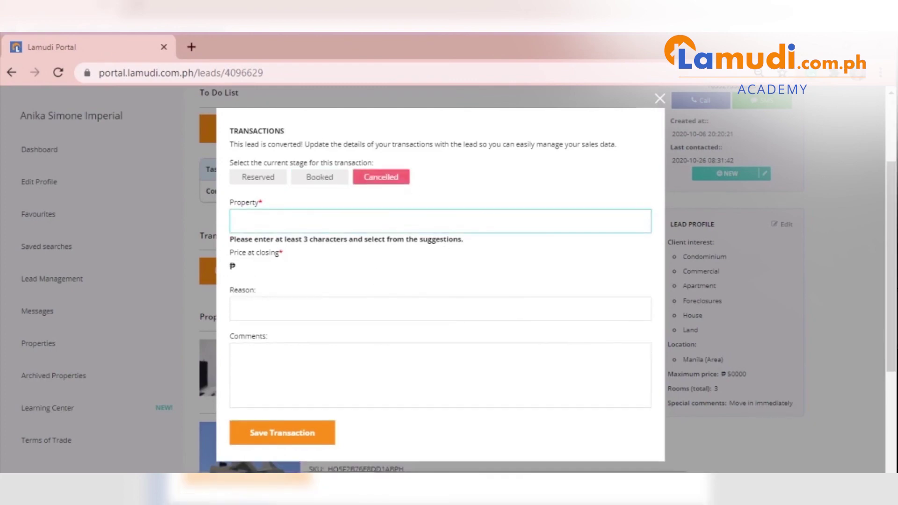
pyautogui.click(440, 309)
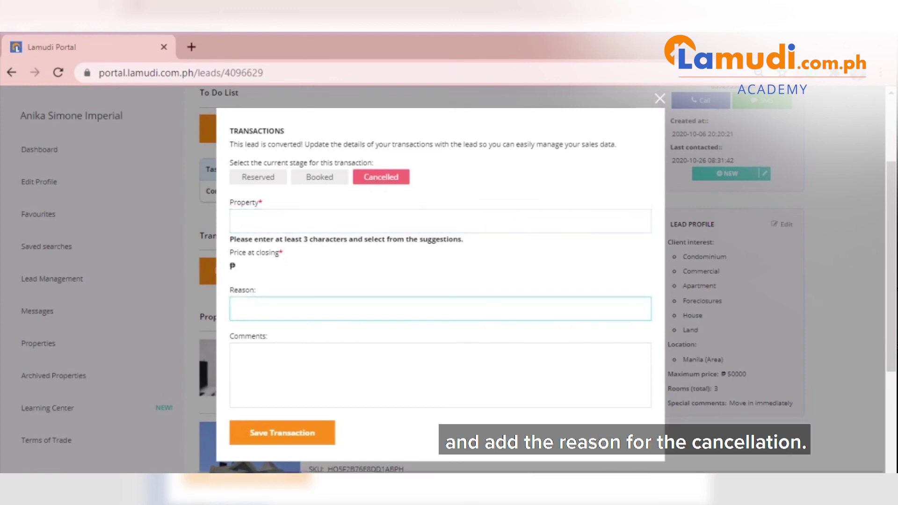
pyautogui.write('Cannot be connecte')
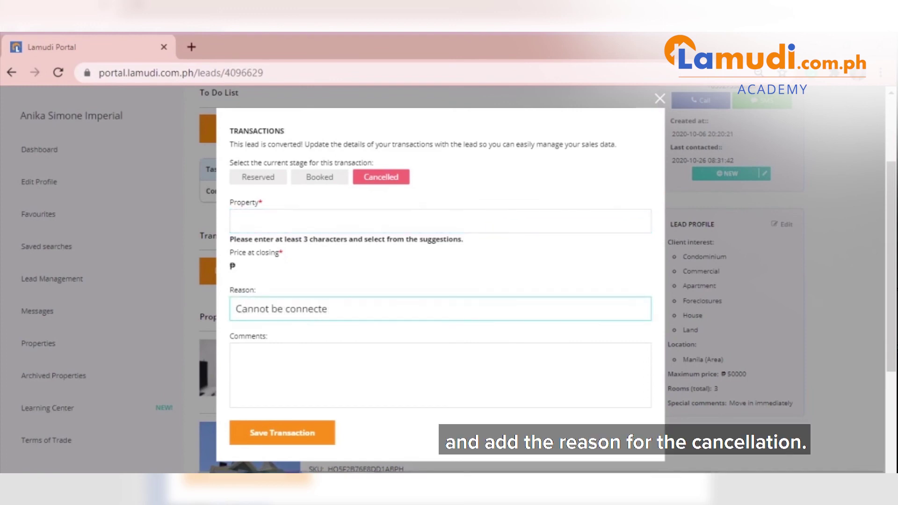
pyautogui.write('d to the buyer')
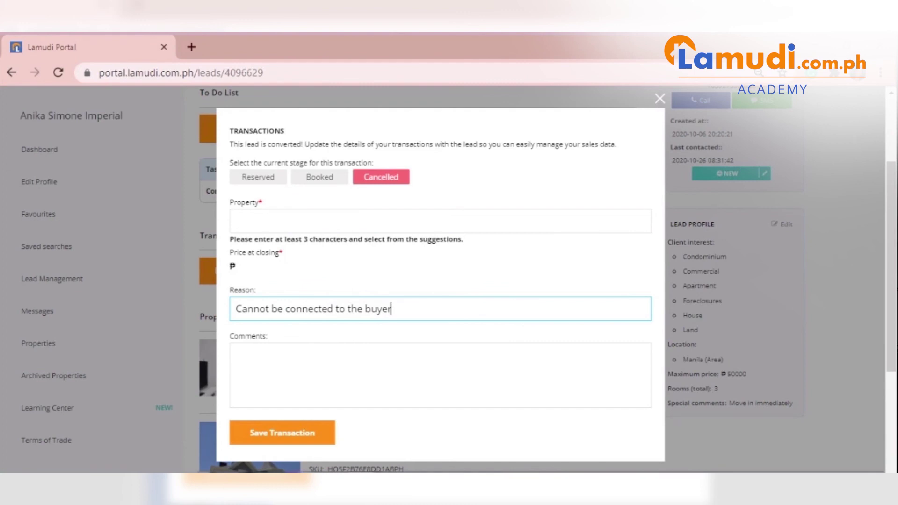
pyautogui.click(235, 356)
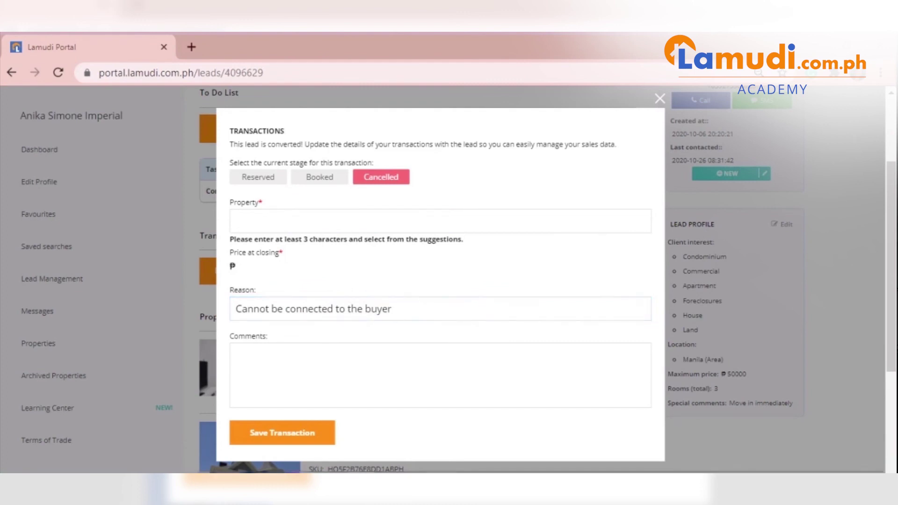
pyautogui.click(264, 180)
pyautogui.click(325, 180)
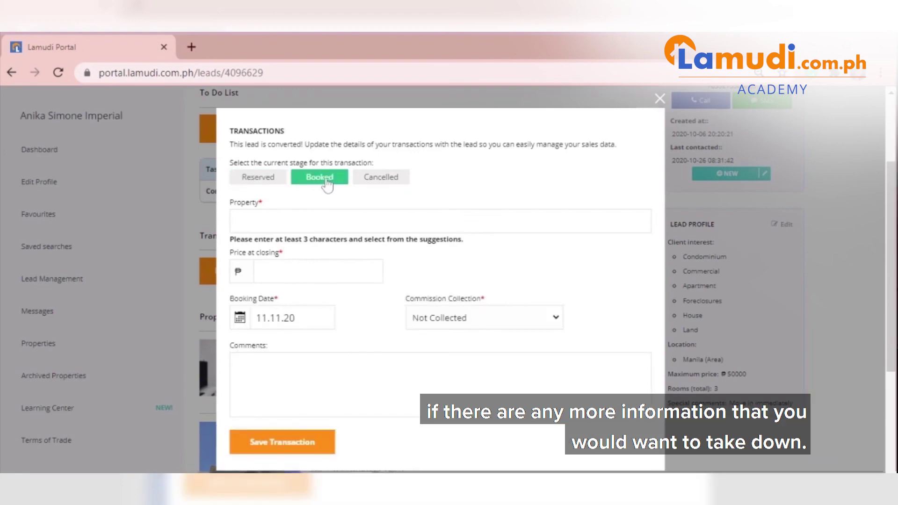
pyautogui.click(388, 183)
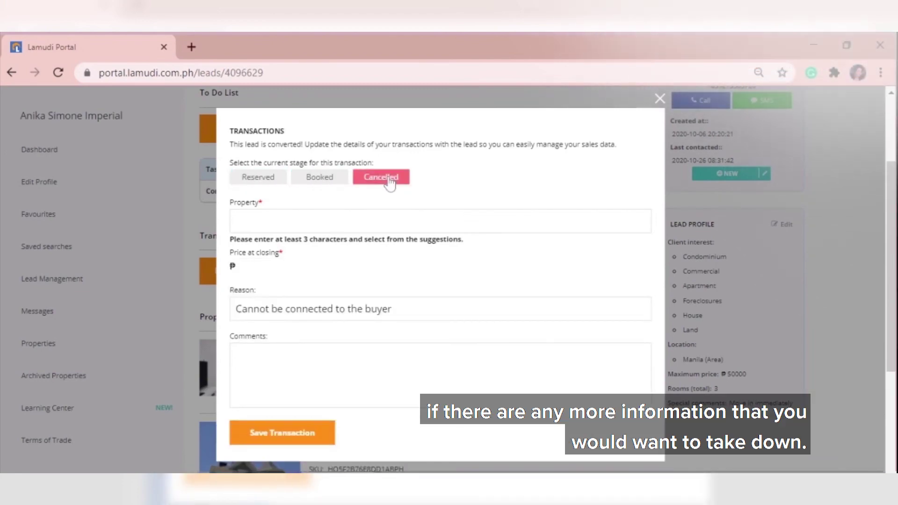